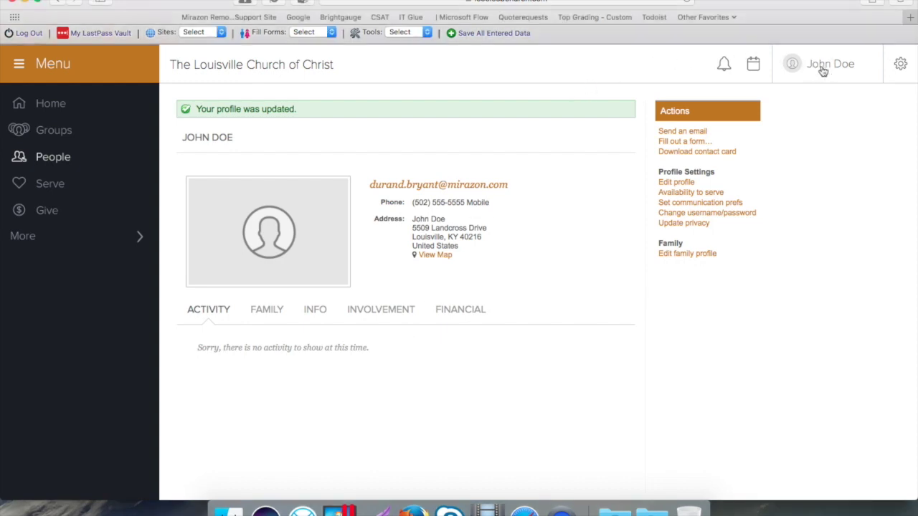
# Reopen the member's profile page from the account menu in the top bar.
pyautogui.click(822, 68)
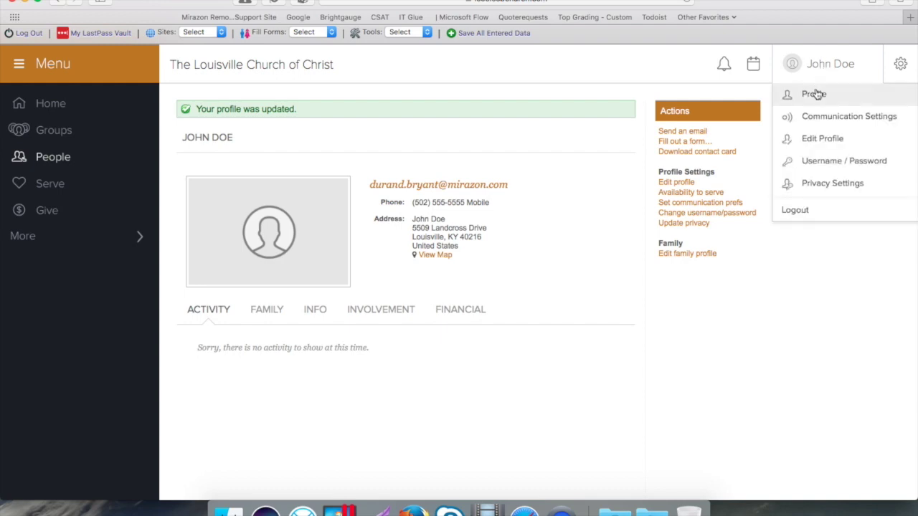
pyautogui.click(815, 92)
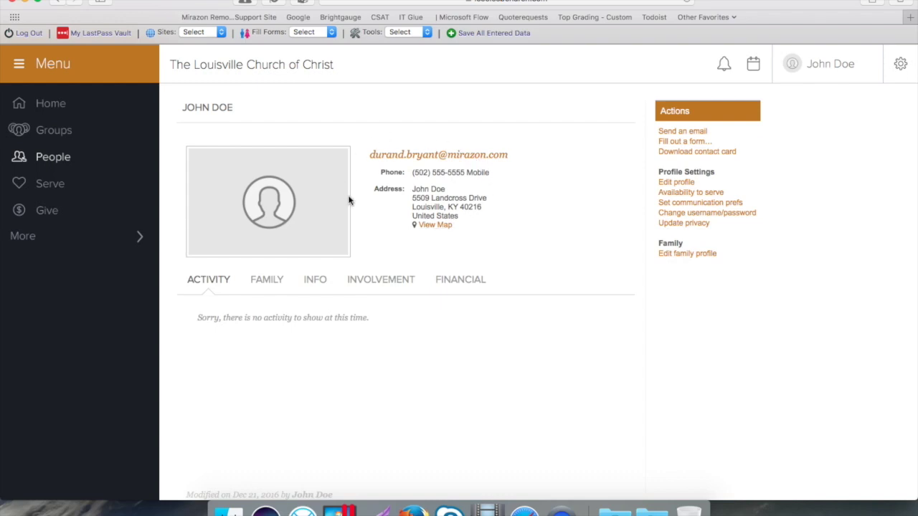
# Open the member's profile for editing and scroll through the Basic details.
pyautogui.click(674, 184)
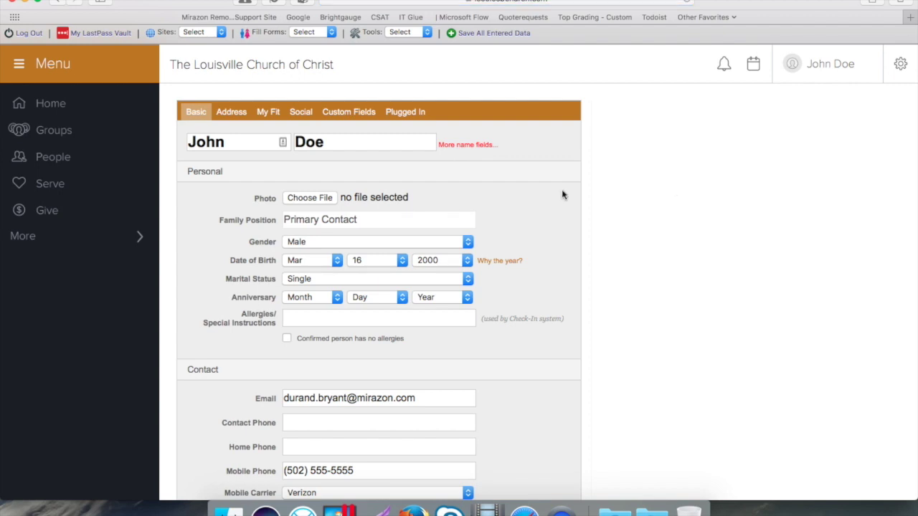
pyautogui.scroll(-5, 528, 183)
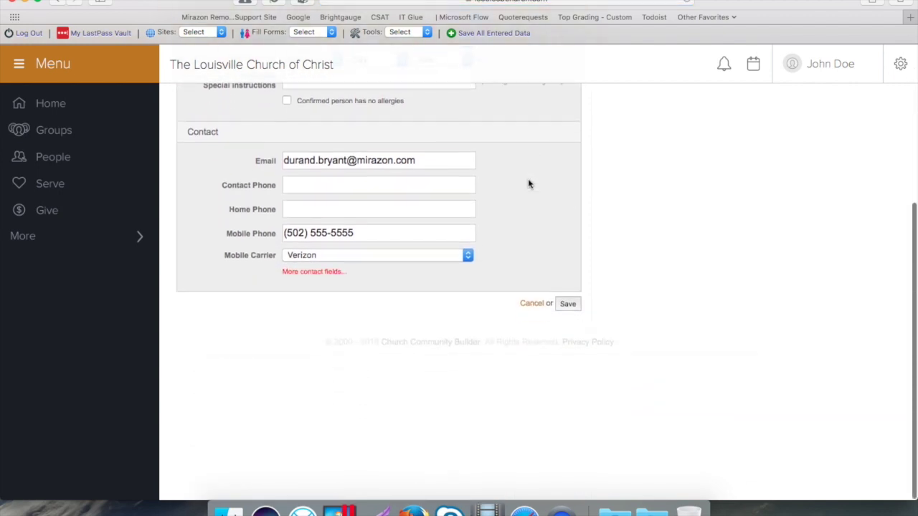
pyautogui.scroll(3, 529, 181)
pyautogui.scroll(2, 528, 180)
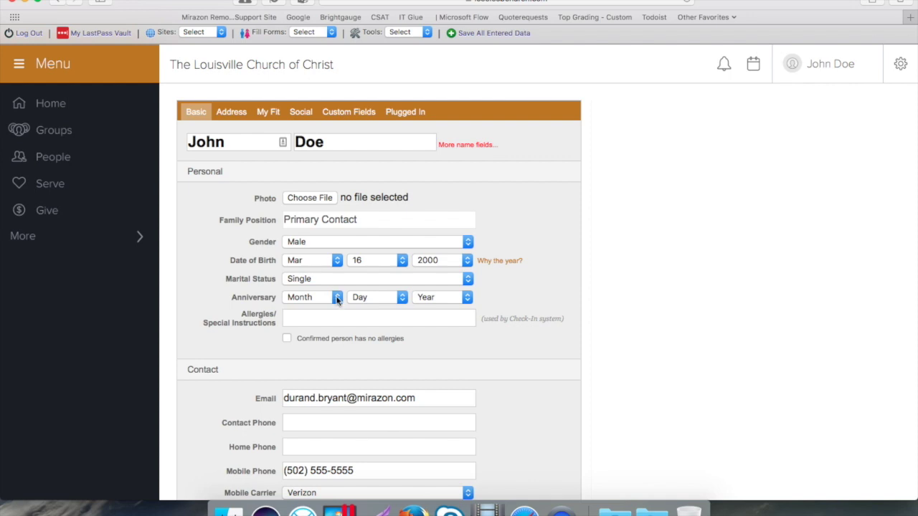
pyautogui.scroll(-2, 337, 299)
pyautogui.scroll(-3, 337, 299)
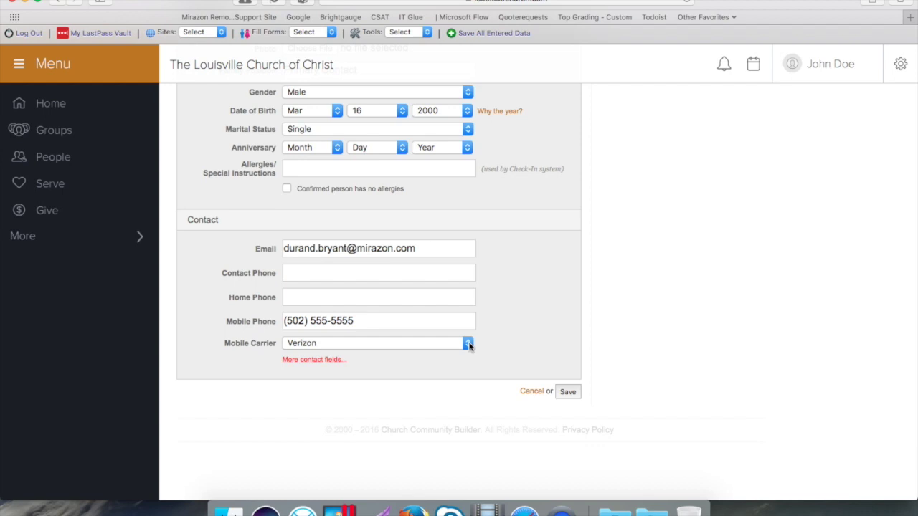
# Look over the Mobile Carrier options, leaving Verizon selected.
pyautogui.click(468, 344)
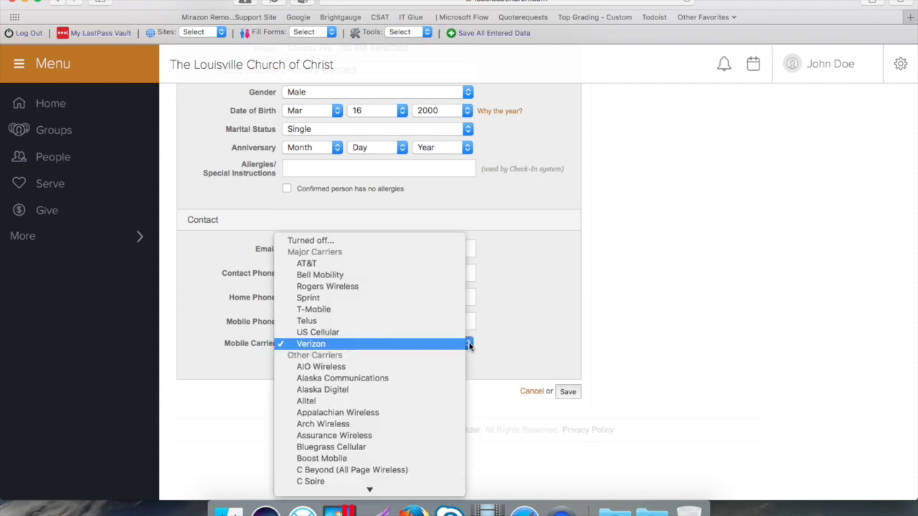
pyautogui.scroll(-5, 373, 351)
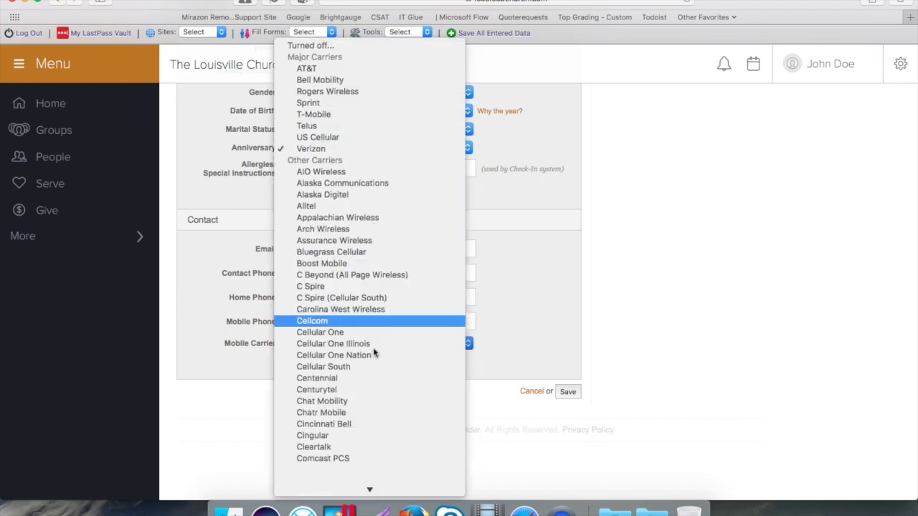
pyautogui.scroll(-3, 373, 347)
pyautogui.scroll(-1, 373, 347)
pyautogui.scroll(-4, 373, 347)
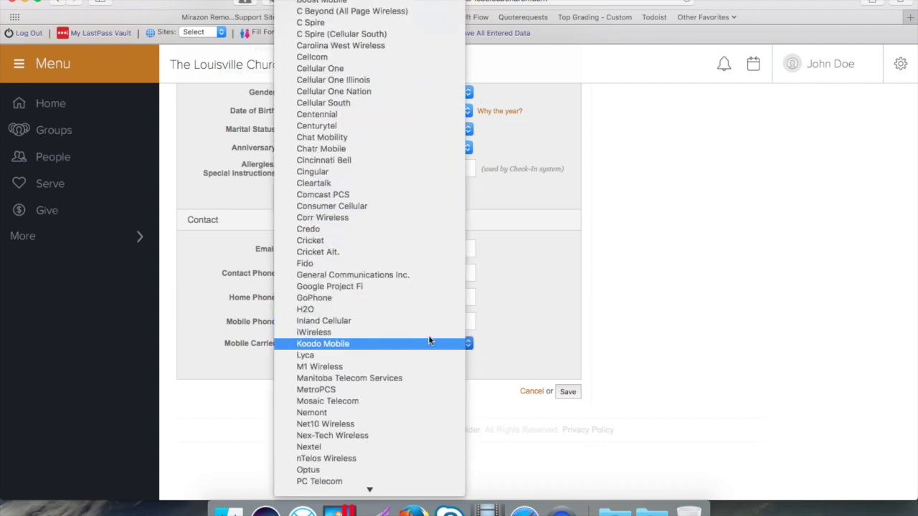
pyautogui.click(555, 313)
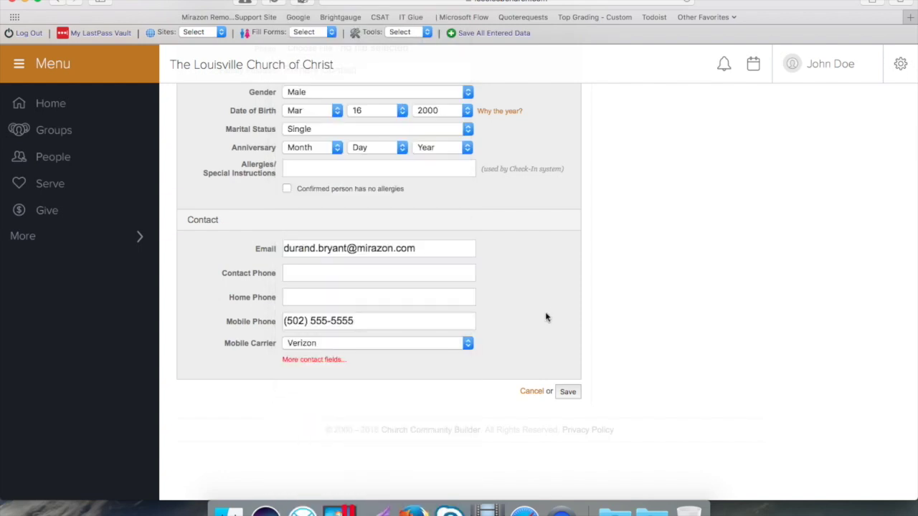
pyautogui.scroll(5, 548, 317)
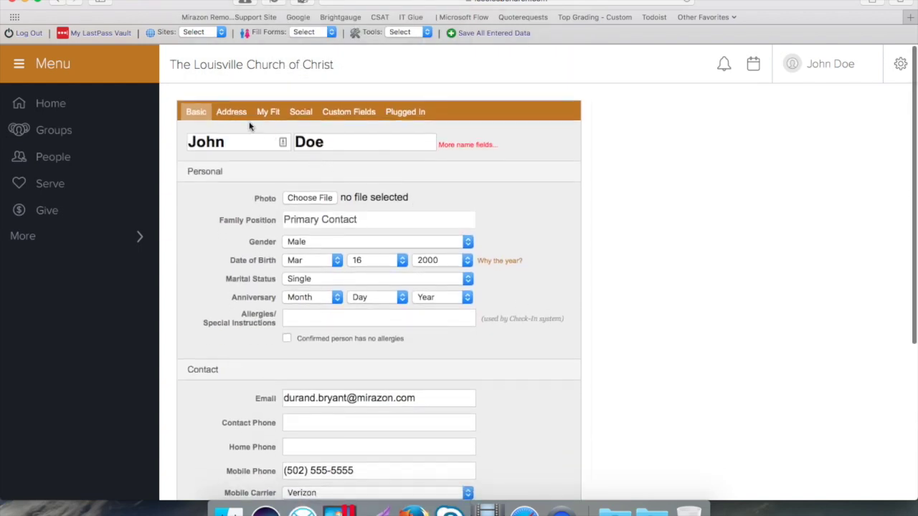
# Check the Address tab's Area of Town options, keeping South End selected.
pyautogui.click(237, 116)
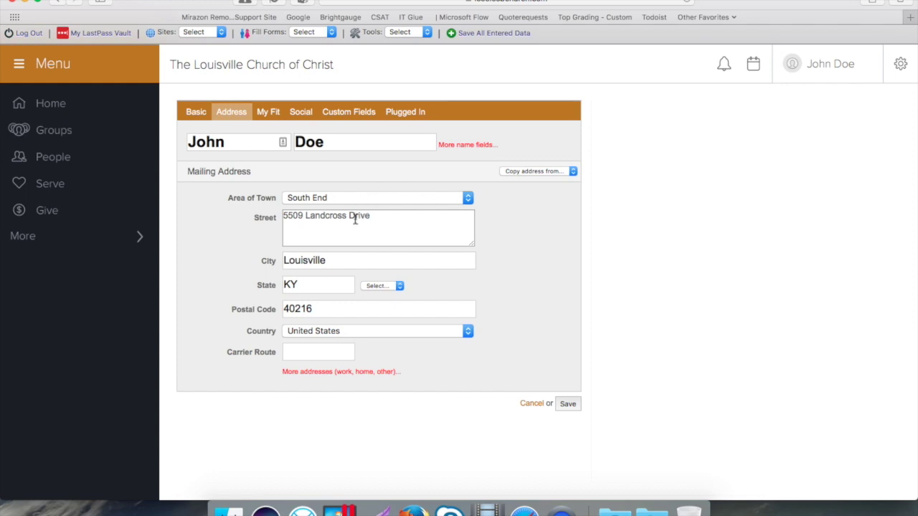
pyautogui.click(469, 202)
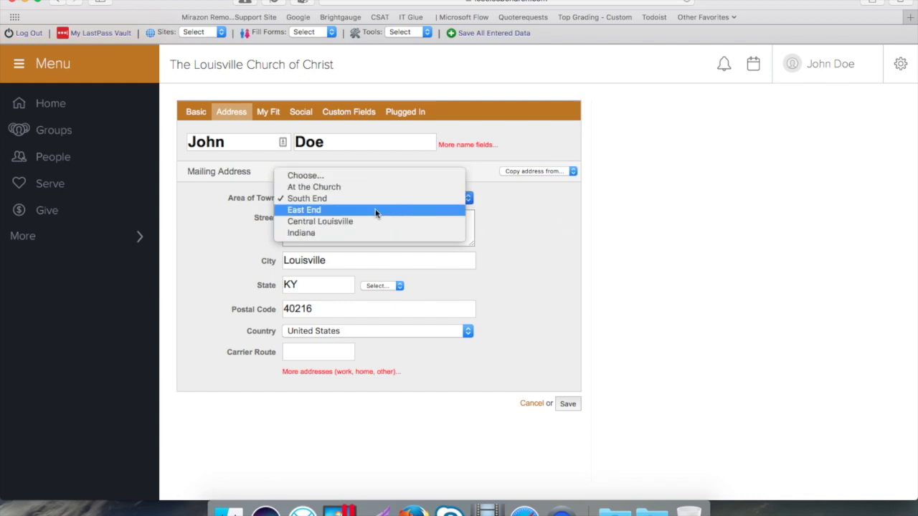
pyautogui.click(559, 241)
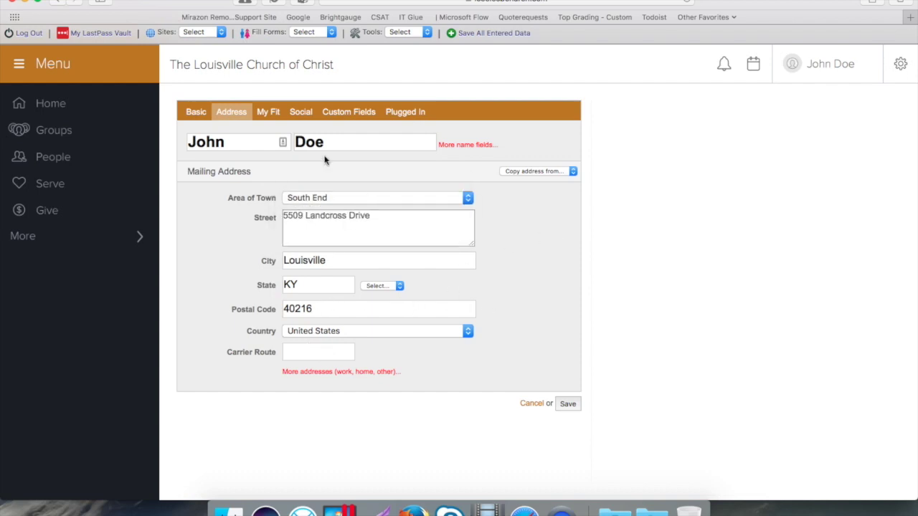
pyautogui.click(269, 115)
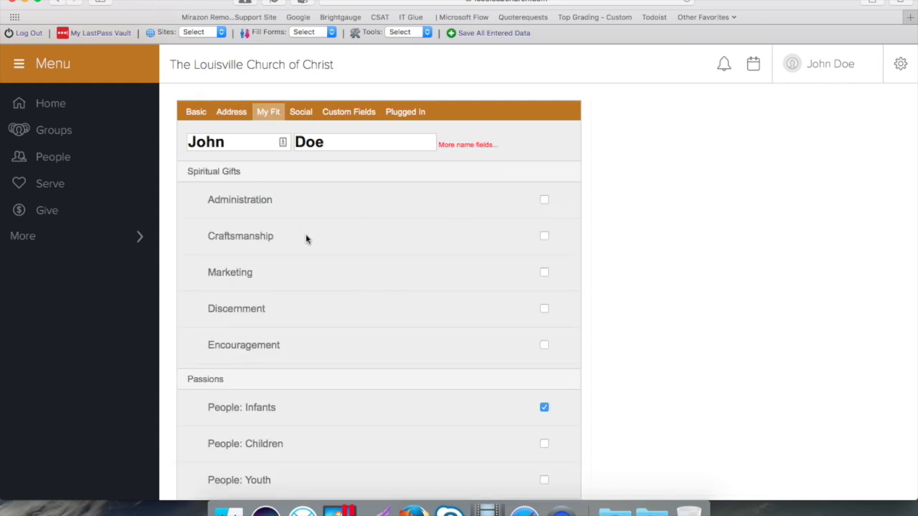
# Scroll through the My Fit Spiritual Gifts and Passions checklists.
pyautogui.scroll(-1, 304, 298)
pyautogui.scroll(-2, 324, 411)
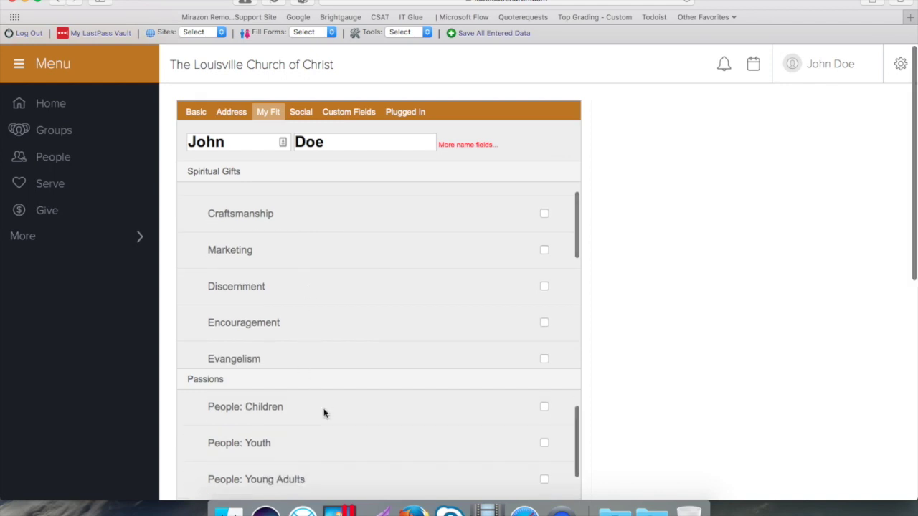
pyautogui.scroll(-3, 324, 411)
pyautogui.scroll(-10, 708, 322)
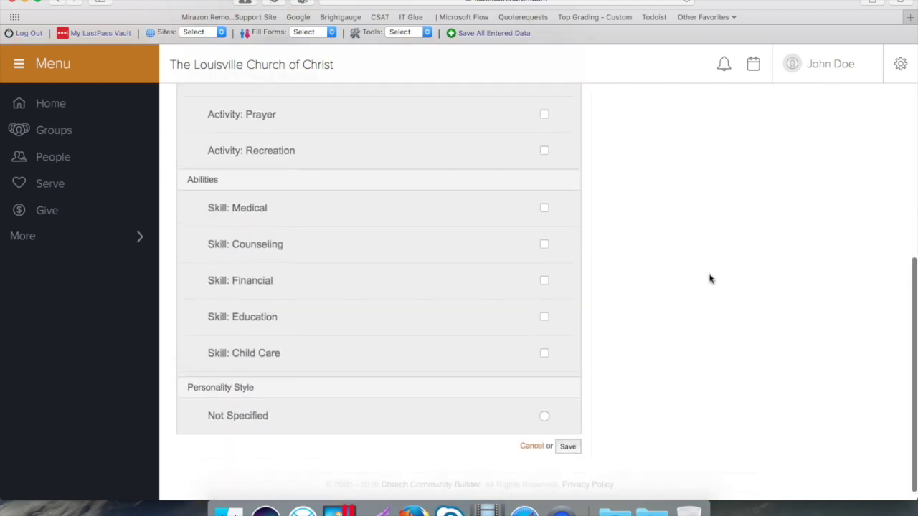
pyautogui.scroll(5, 709, 278)
pyautogui.scroll(3, 709, 278)
pyautogui.scroll(2, 709, 279)
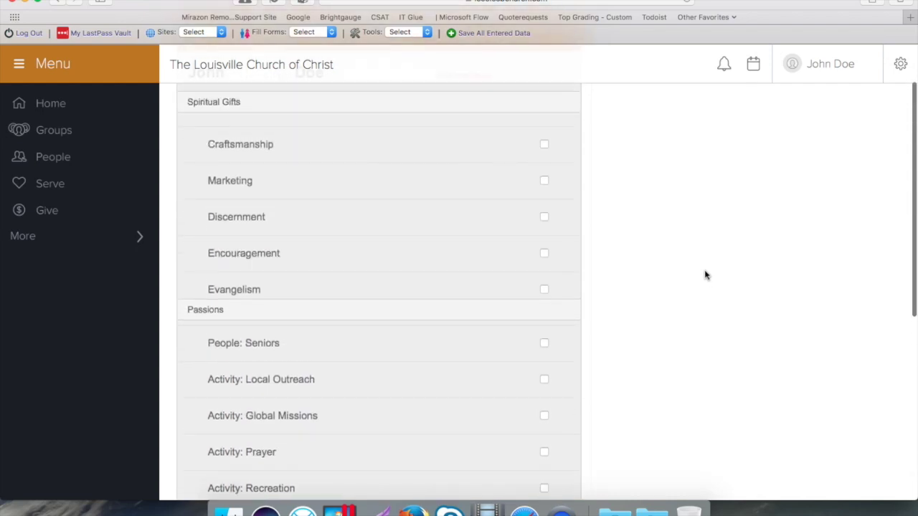
pyautogui.scroll(1, 707, 276)
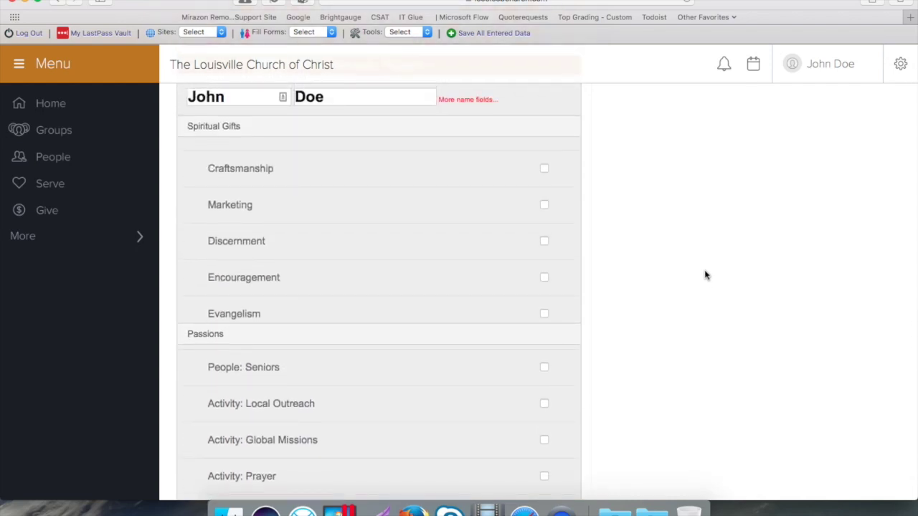
pyautogui.scroll(2, 707, 276)
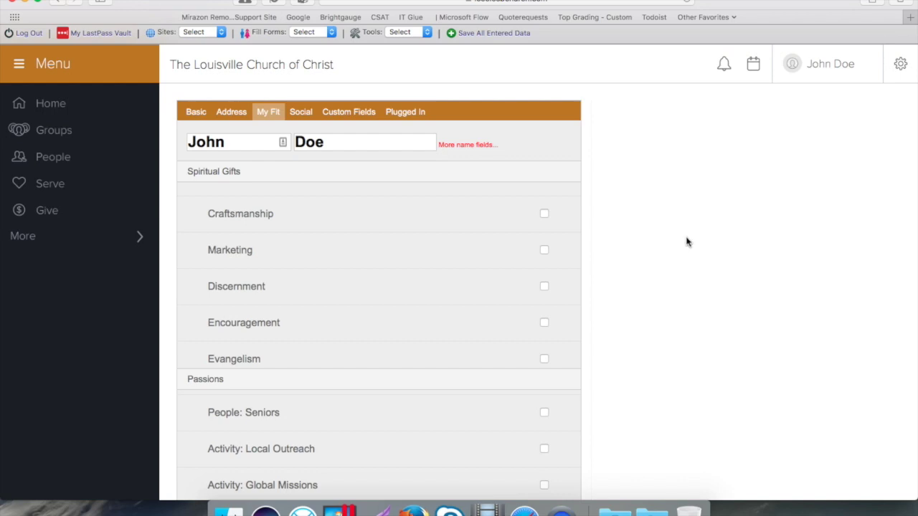
pyautogui.click(301, 115)
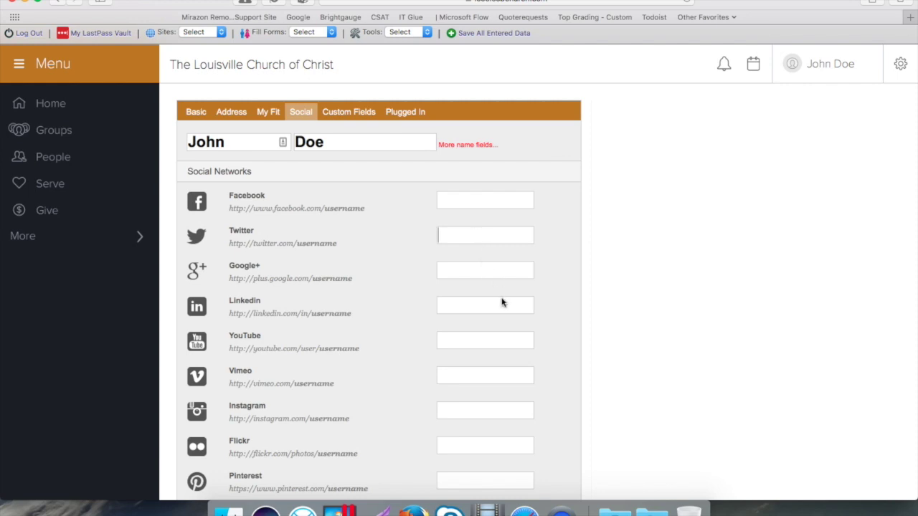
# Review the empty social network fields and the custom fields showing baptism date 12/21/2016.
pyautogui.scroll(-2, 608, 285)
pyautogui.scroll(2, 608, 286)
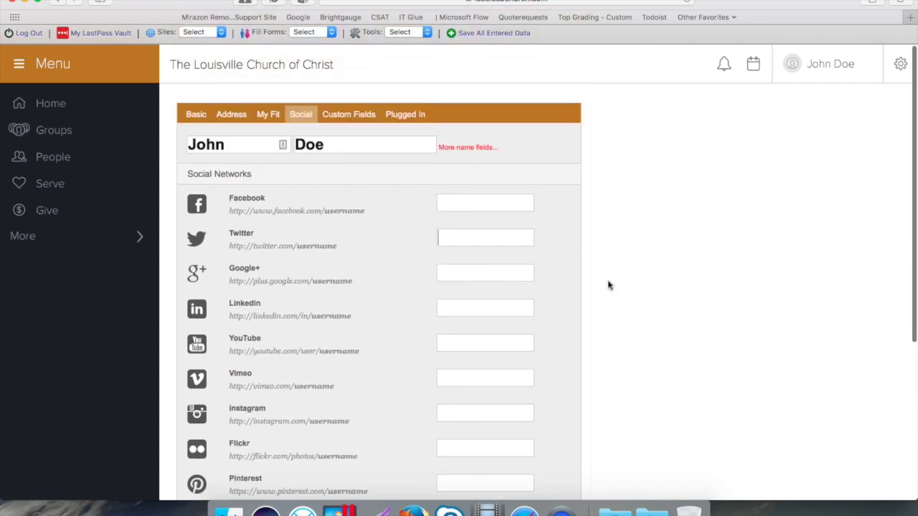
pyautogui.click(363, 118)
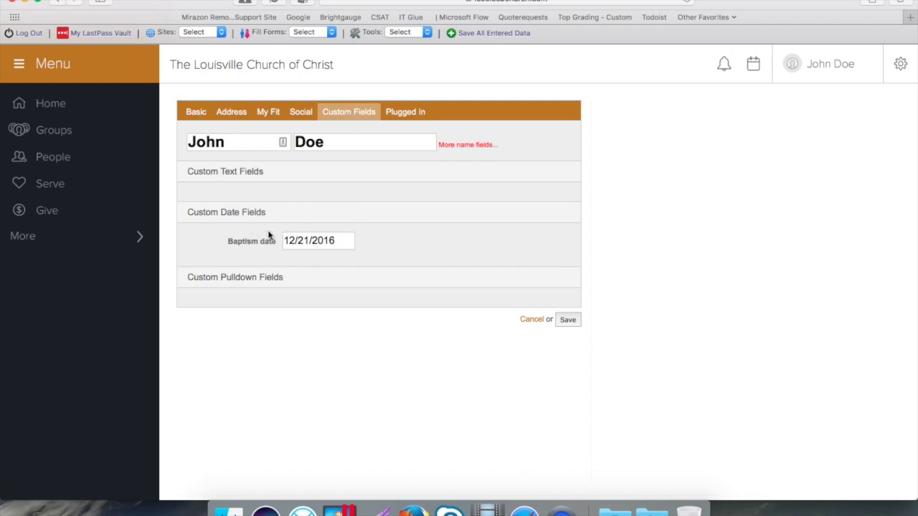
pyautogui.click(398, 115)
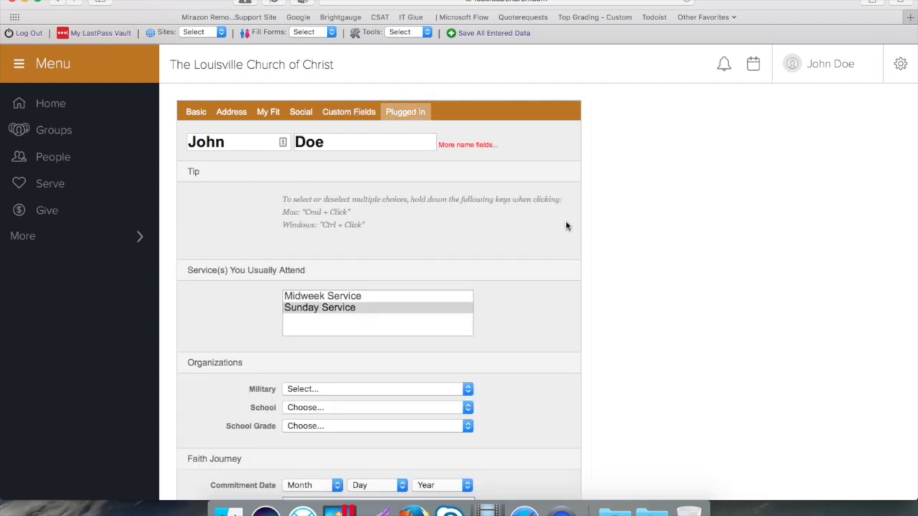
# Check the Military, School and School Grade options on Plugged In, leaving all unset.
pyautogui.scroll(-1, 566, 226)
pyautogui.scroll(-3, 566, 226)
pyautogui.scroll(-1, 565, 227)
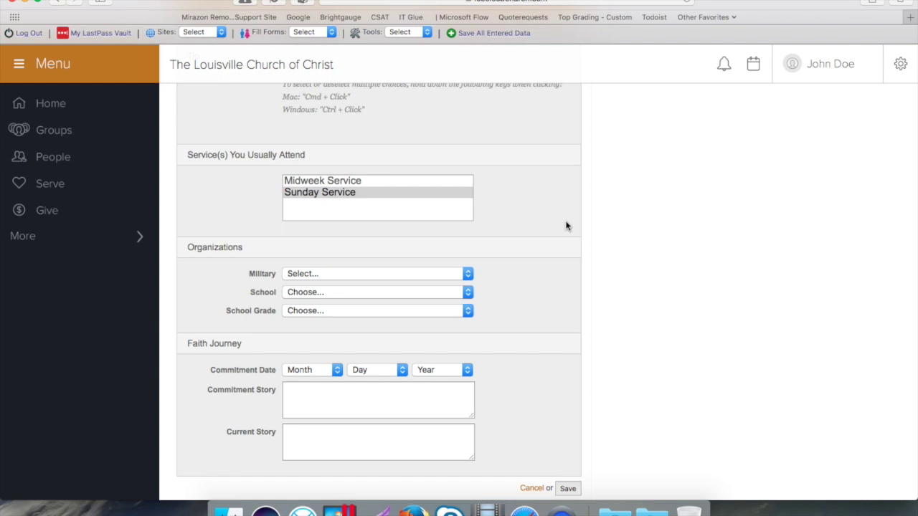
pyautogui.click(468, 273)
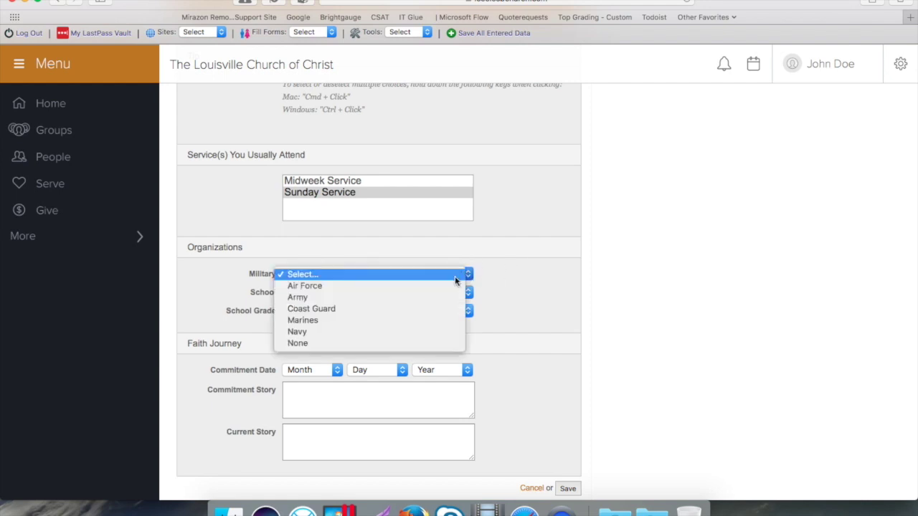
pyautogui.click(545, 267)
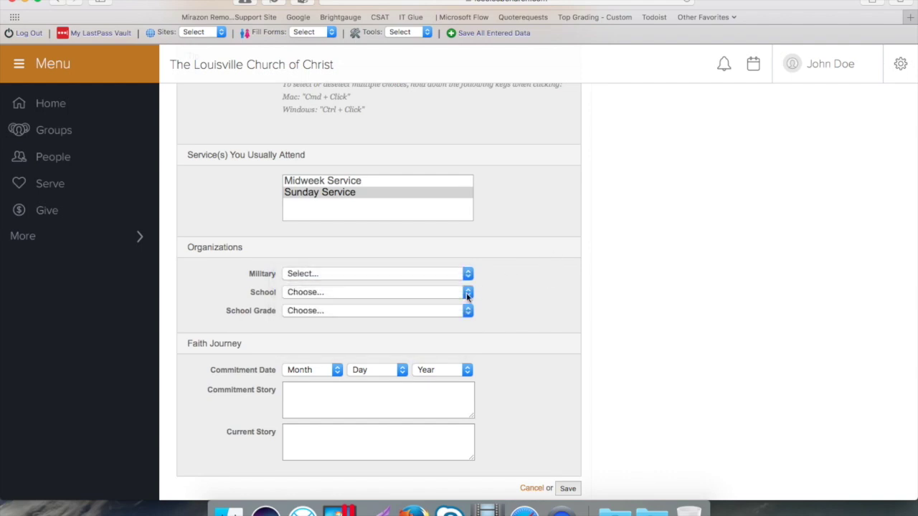
pyautogui.click(466, 294)
pyautogui.click(536, 299)
pyautogui.click(467, 312)
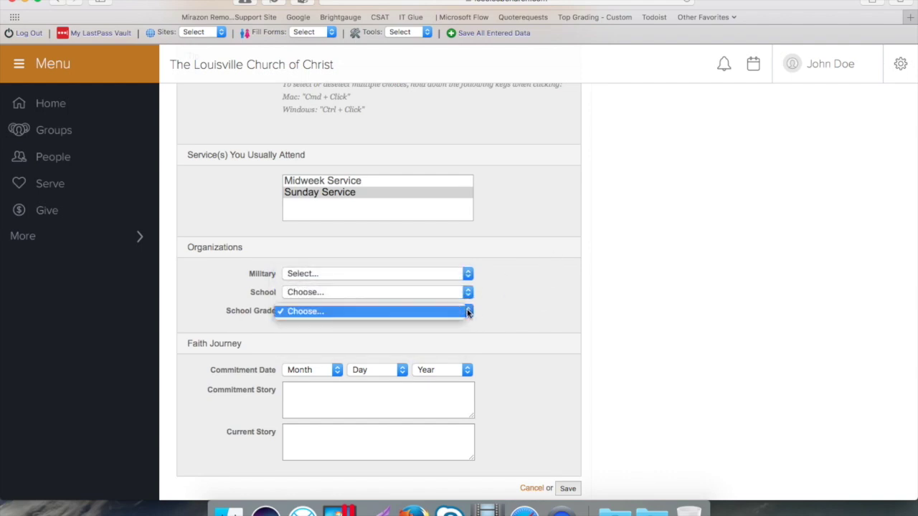
pyautogui.click(531, 300)
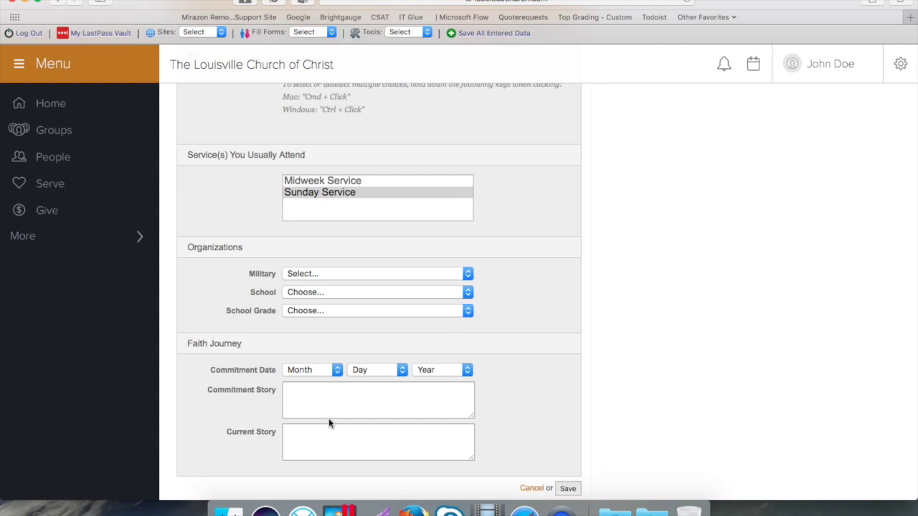
# Look at the Commitment Story box, then save the profile edits.
pyautogui.click(391, 393)
pyautogui.click(391, 410)
pyautogui.scroll(3, 541, 261)
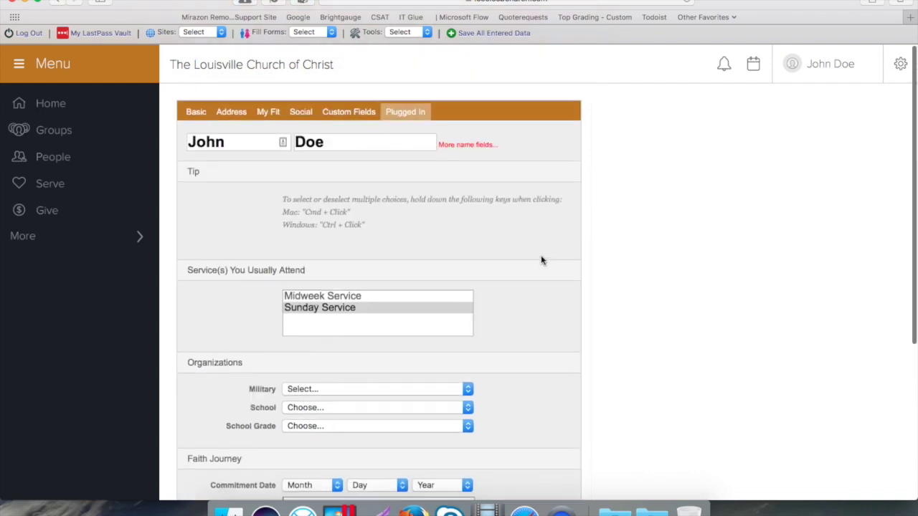
pyautogui.scroll(-1, 574, 271)
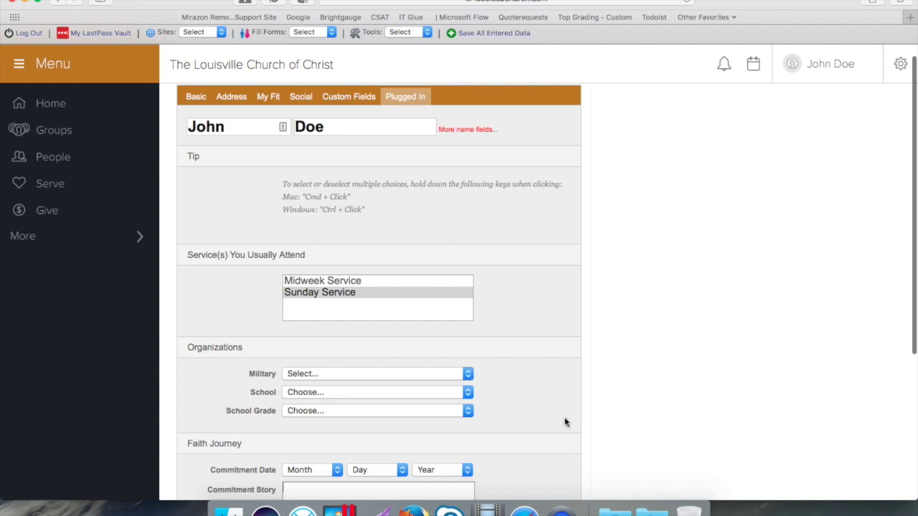
pyautogui.scroll(-5, 565, 423)
pyautogui.click(571, 368)
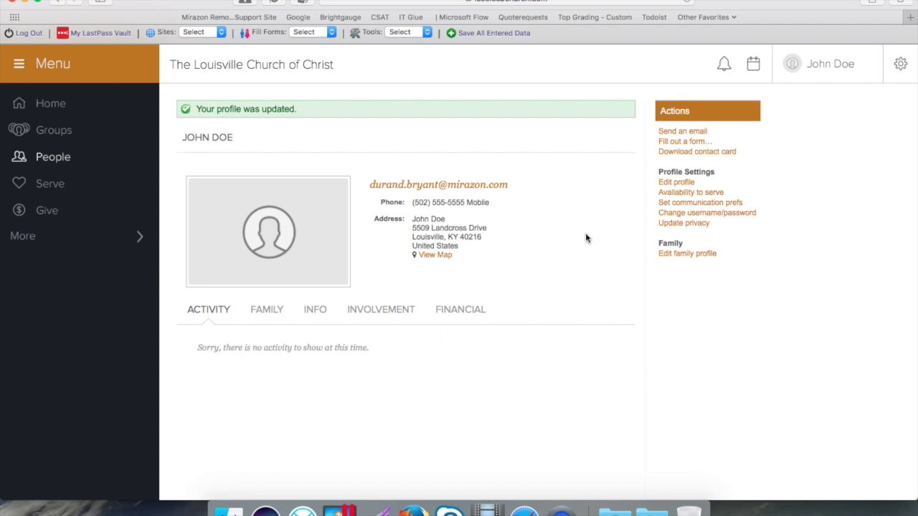
# Review the saved Info tab with birthday, gender, spiritual gifts and baptism date.
pyautogui.click(271, 311)
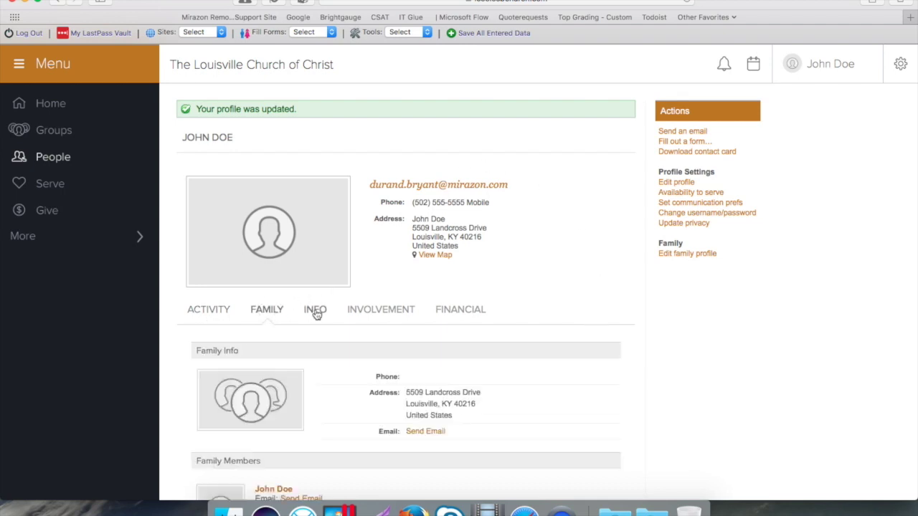
pyautogui.click(316, 311)
pyautogui.scroll(-5, 609, 276)
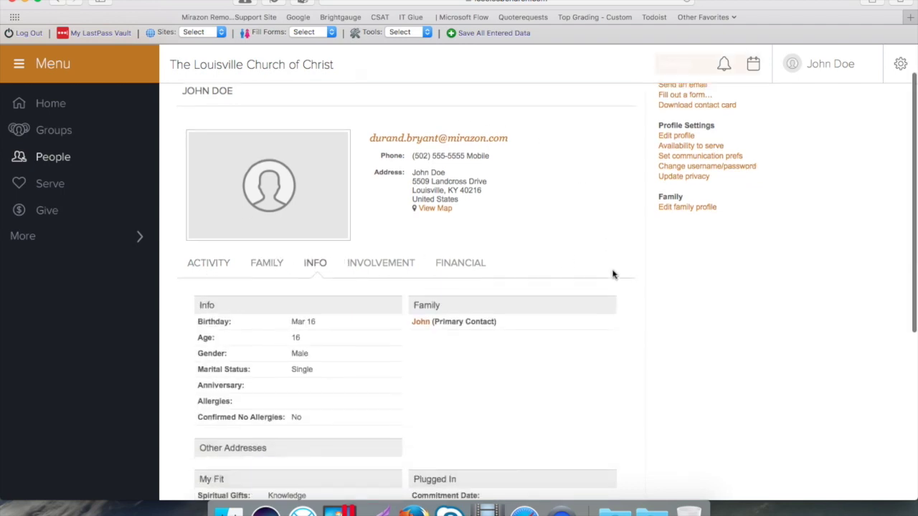
pyautogui.rightClick(612, 274)
pyautogui.click(667, 194)
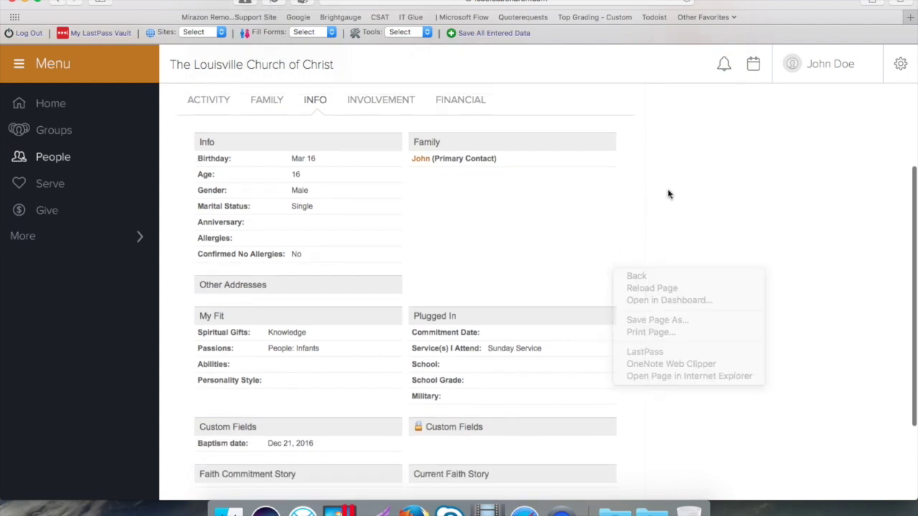
pyautogui.scroll(2, 647, 201)
pyautogui.scroll(3, 647, 201)
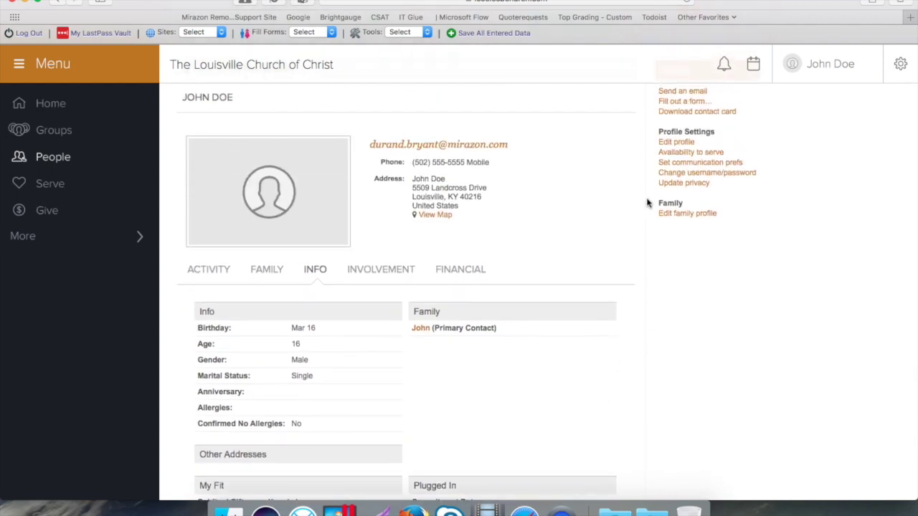